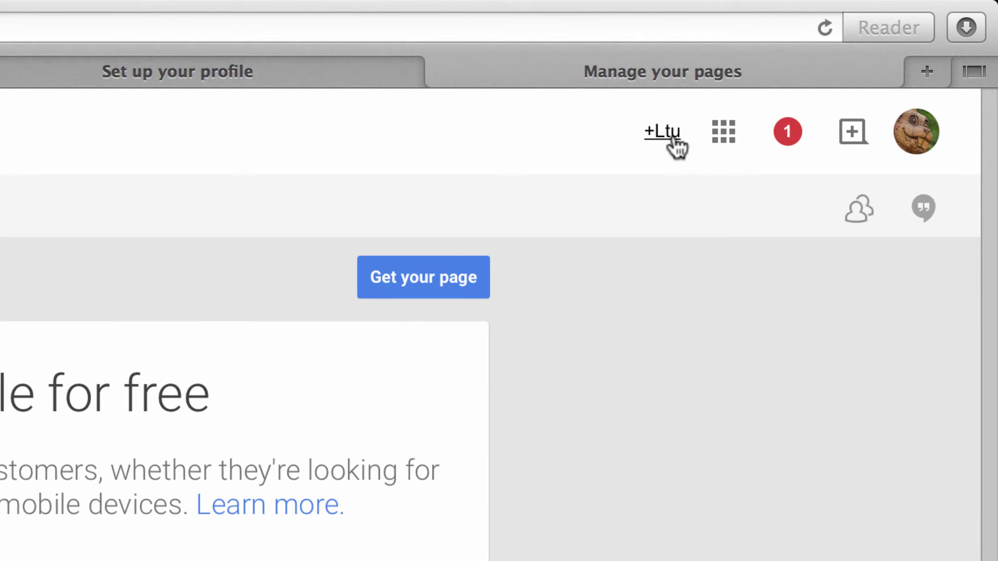
- Open Google+, view the Acquaintances circle stream, and open the main navigation menu
left_click(673, 137)
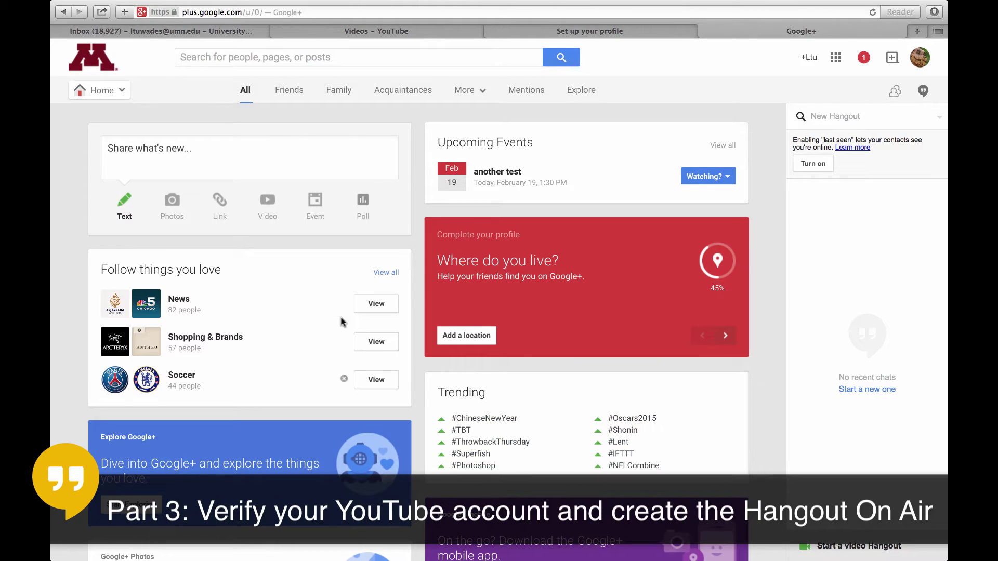
left_click(403, 90)
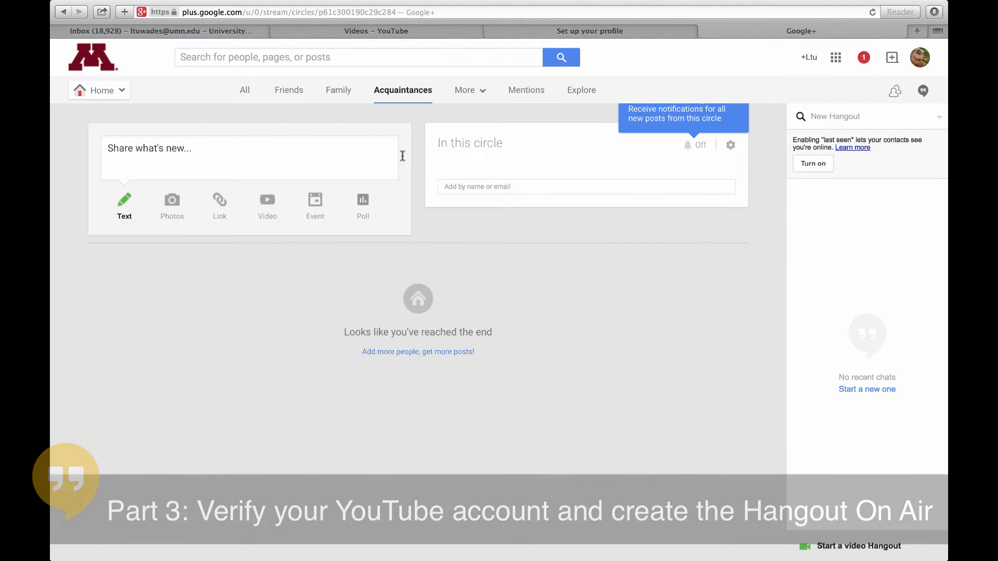
left_click(123, 91)
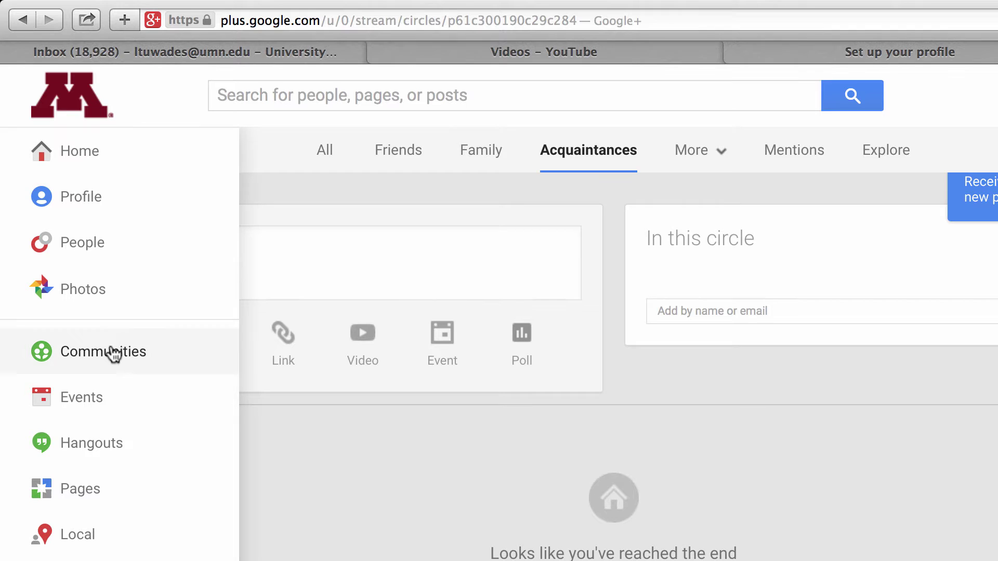
left_click(150, 449)
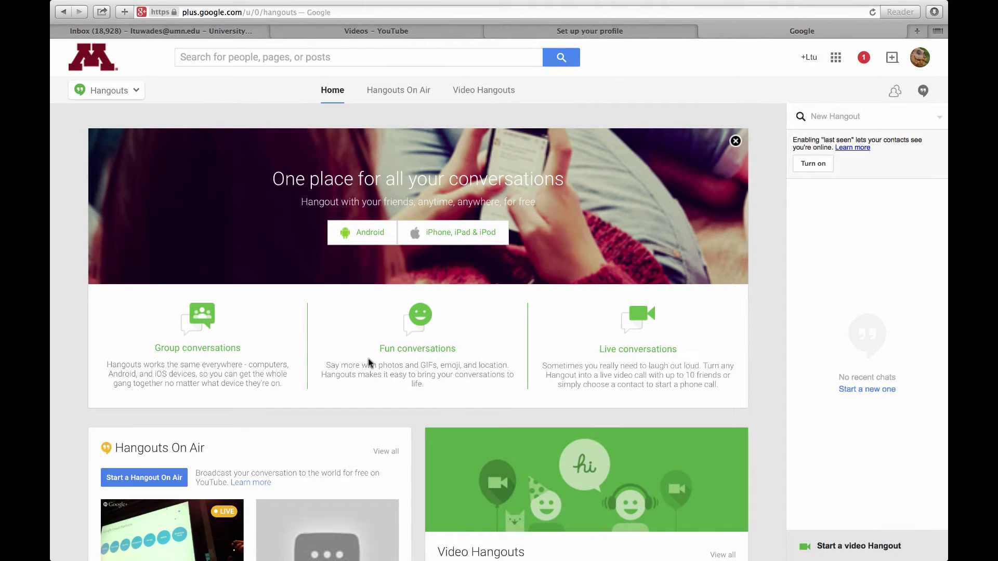
scroll(368, 362, "down", 5)
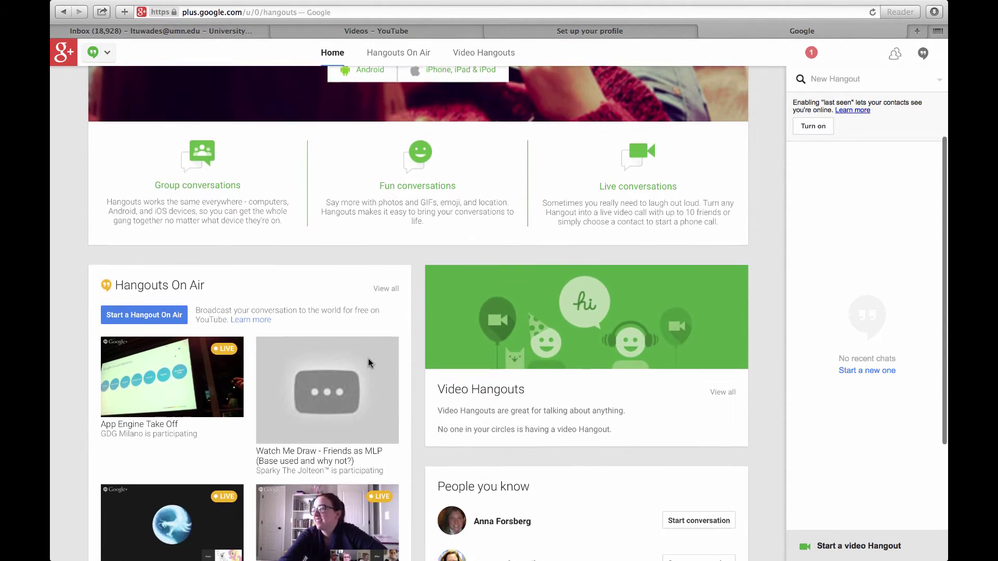
scroll(368, 358, "down", 4)
scroll(369, 358, "up", 6)
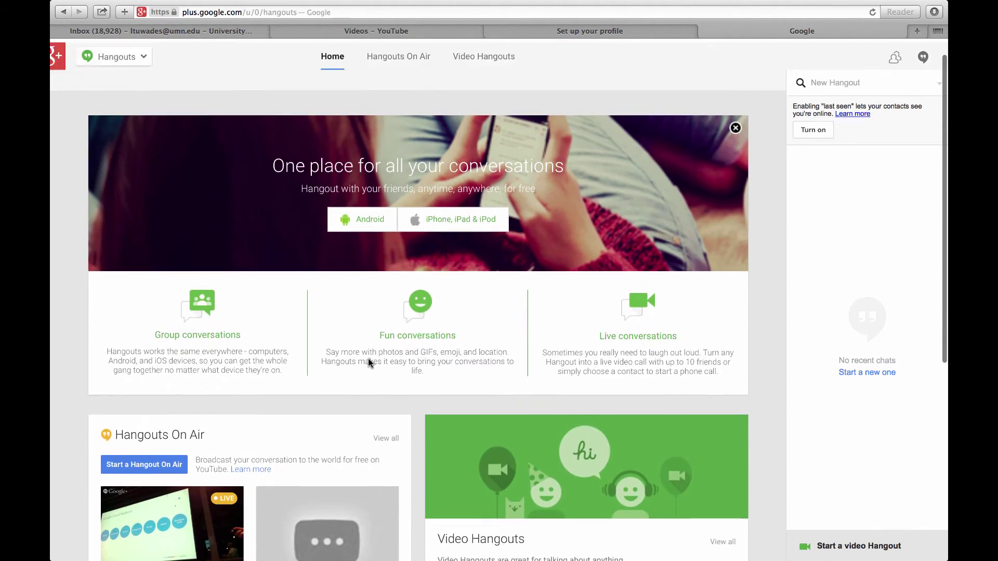
scroll(368, 362, "down", 3)
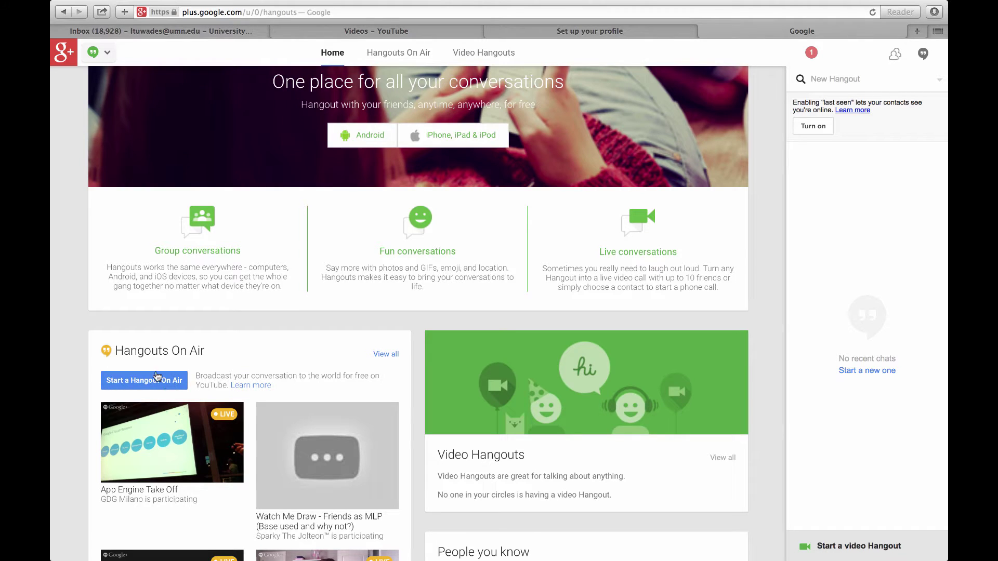
- Create a new Hangout On Air titled 'Group A Hangout On Air'
left_click(153, 385)
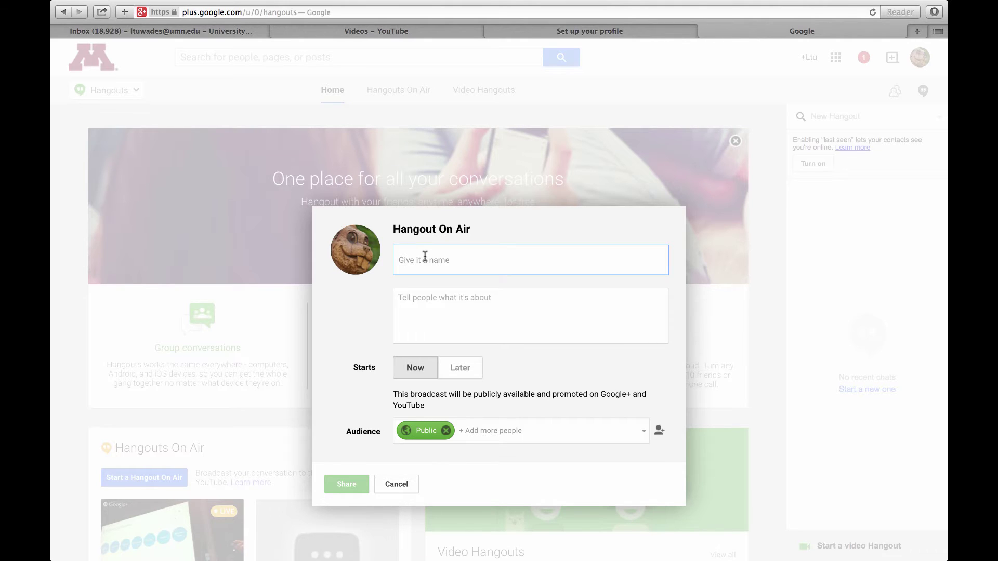
type("Grad")
key("BackSpace")
key("BackSpace")
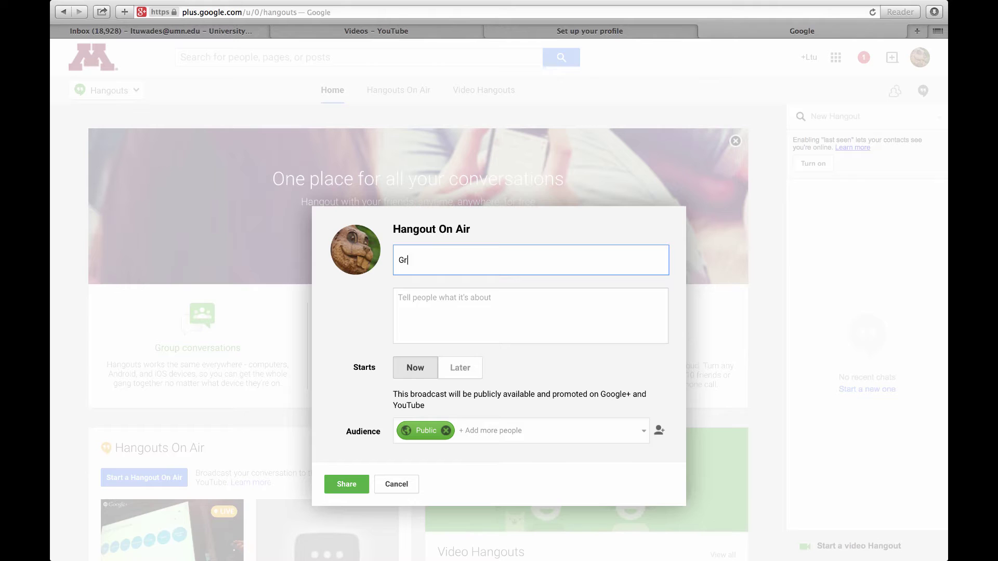
type("oup A Hangout On Air")
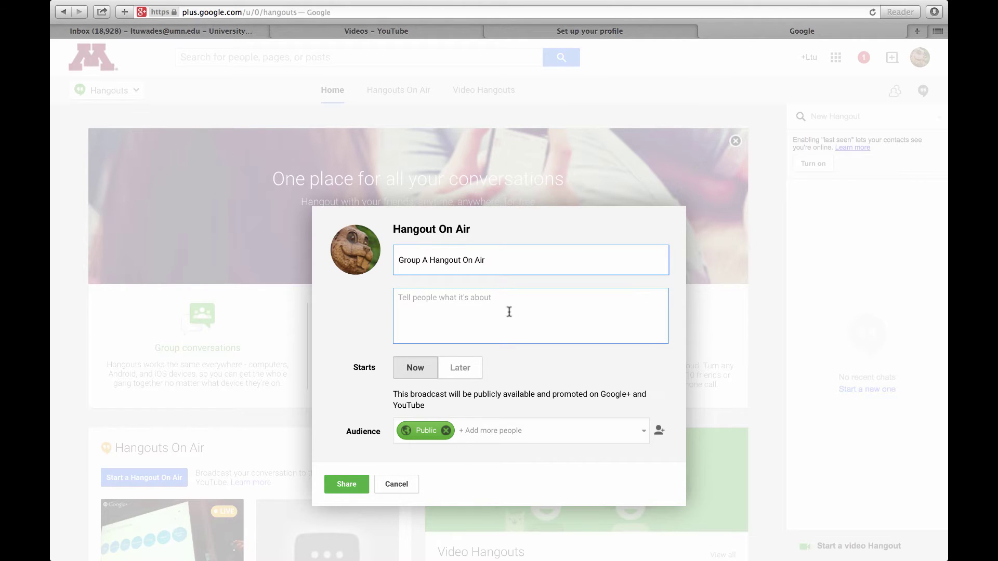
scroll(524, 322, "down", 2)
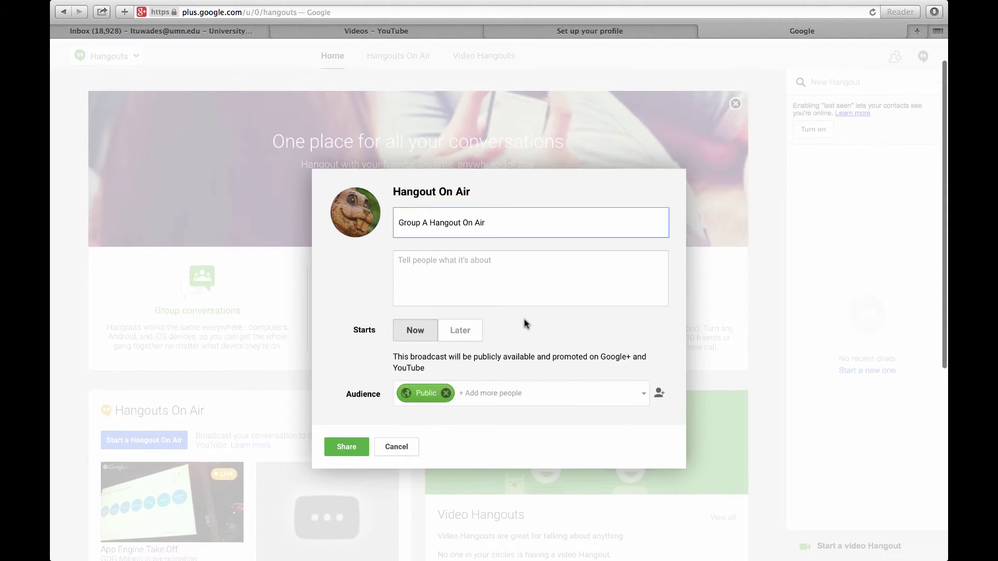
- Schedule the broadcast for later at 2:00 PM, keeping the 0:30 duration
left_click(468, 335)
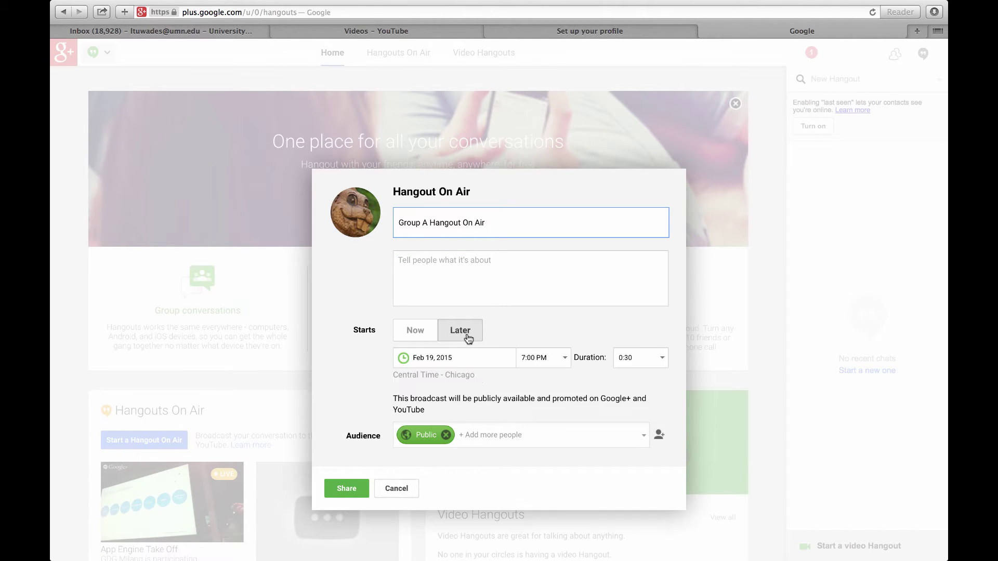
left_click(563, 357)
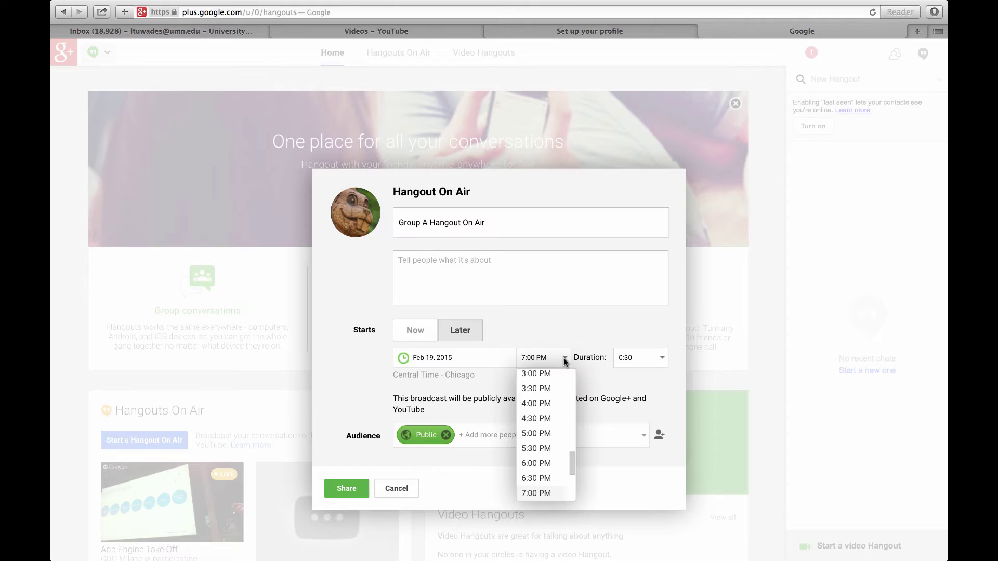
scroll(539, 422, "up", 3)
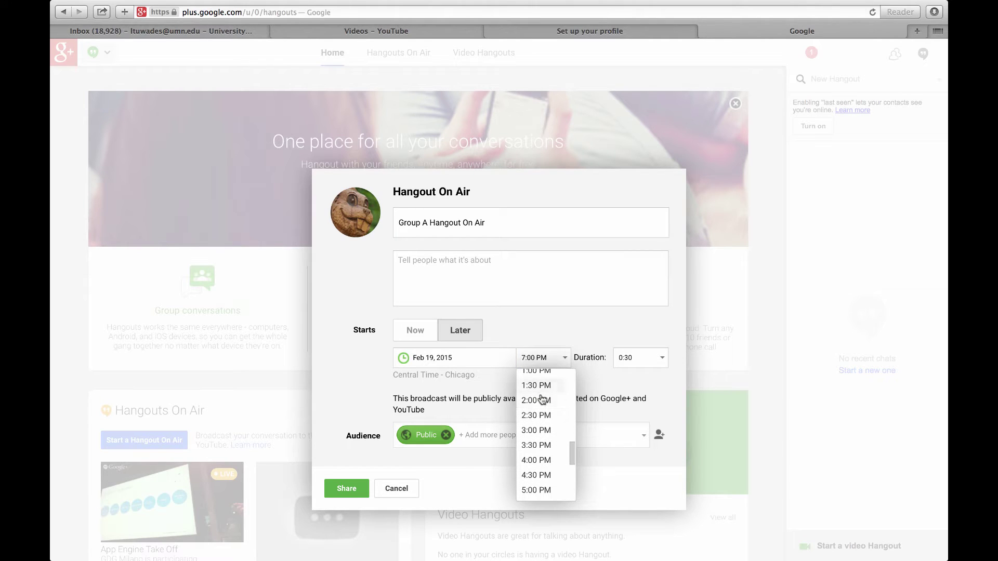
left_click(546, 401)
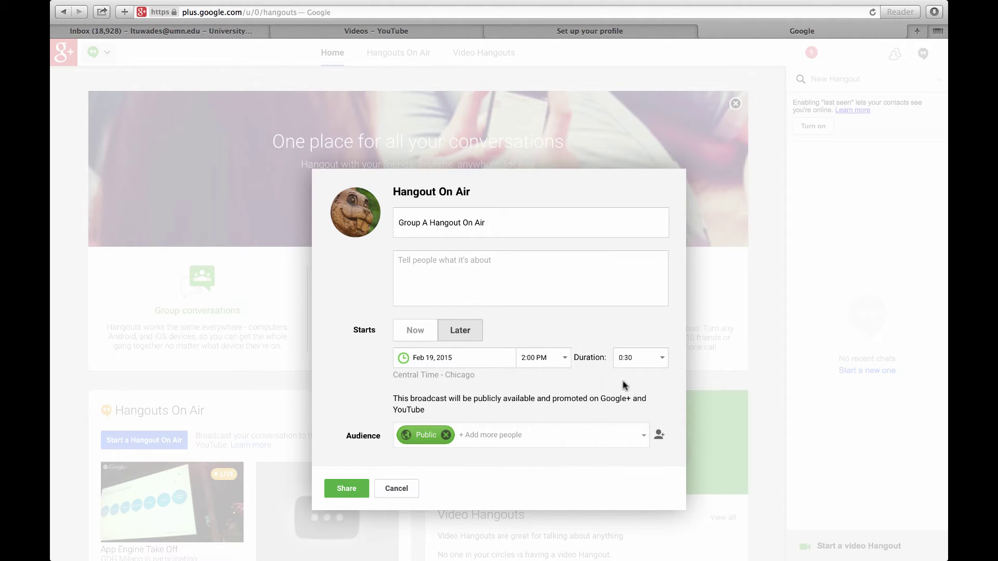
left_click(636, 357)
scroll(565, 388, "down", 1)
scroll(564, 387, "down", 2)
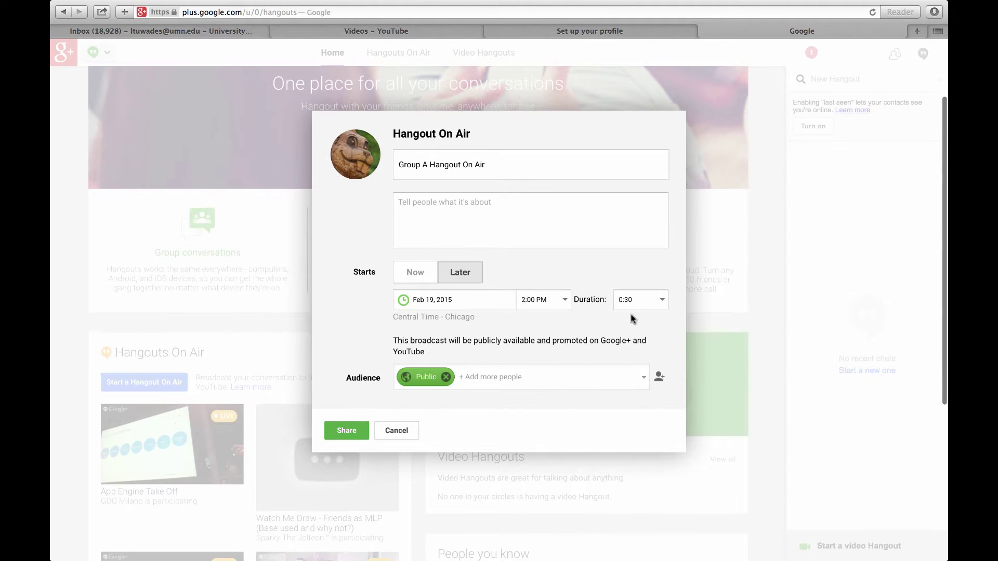
left_click(662, 300)
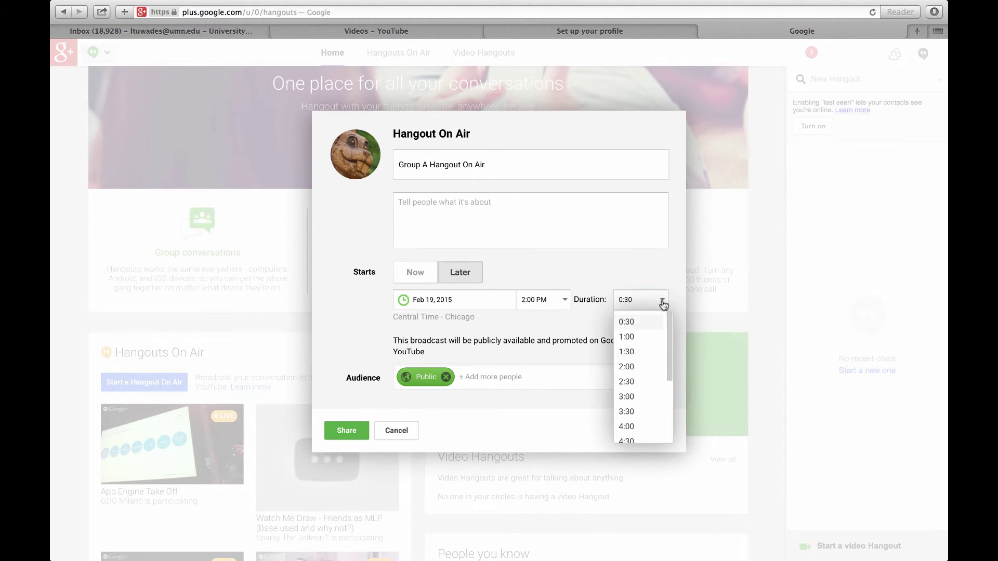
scroll(659, 346, "up", 2)
left_click(607, 312)
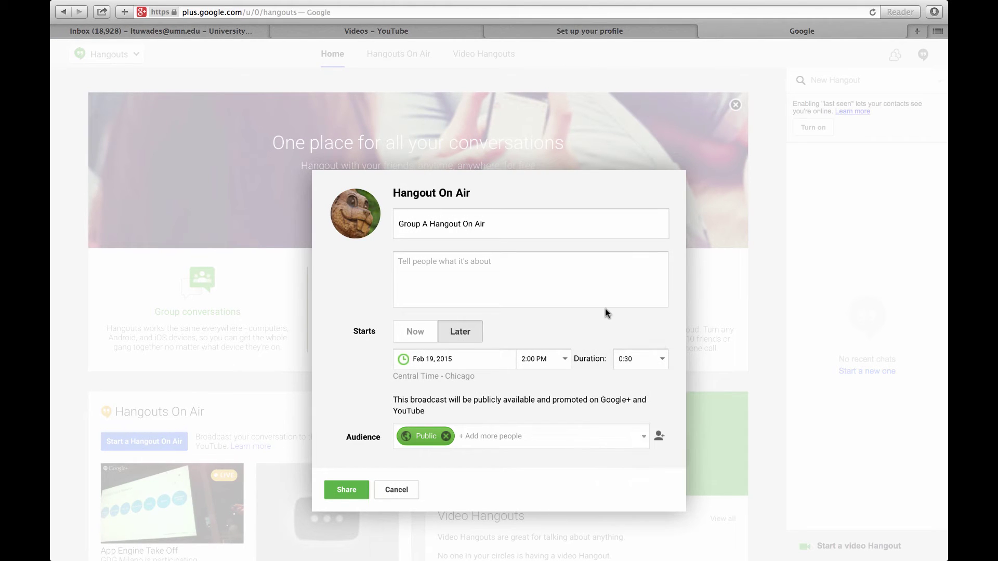
scroll(564, 396, "down", 3)
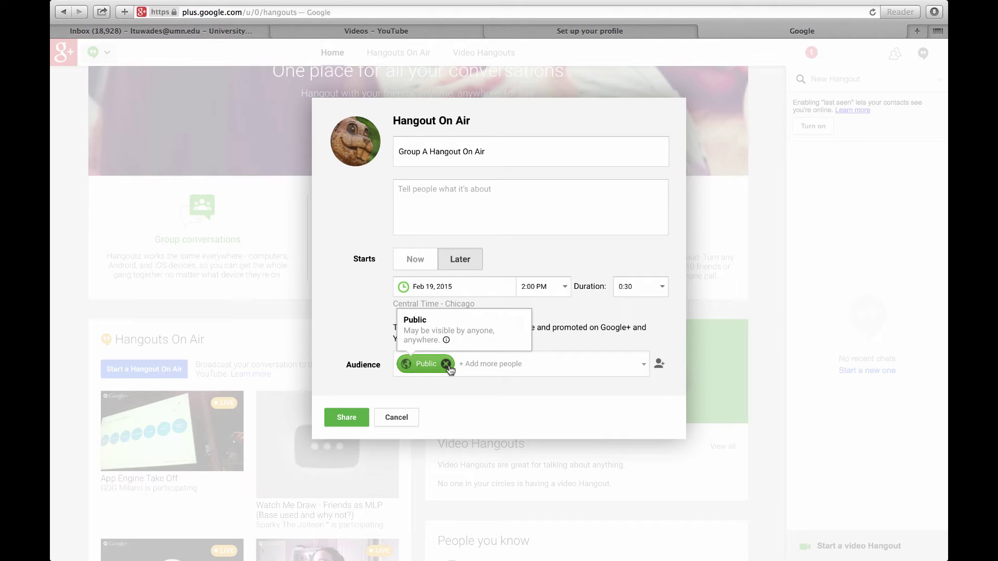
- Replace the Public audience with one contact found by searching their username
left_click(446, 364)
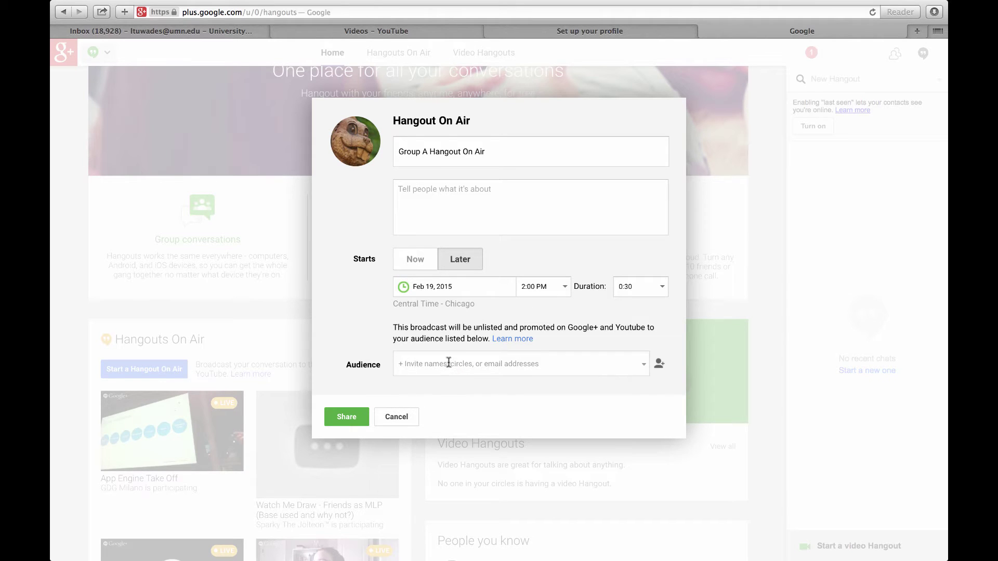
left_click(456, 361)
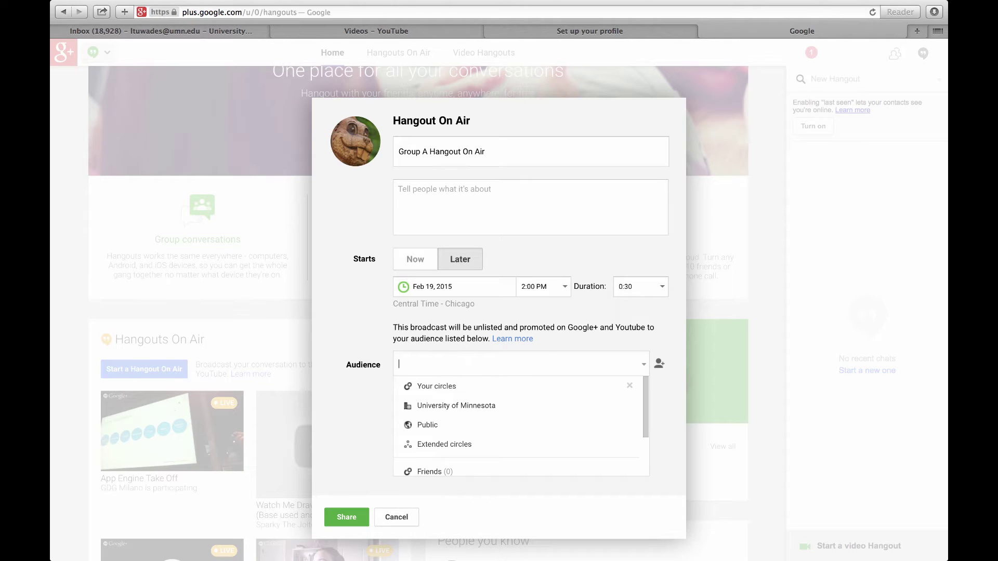
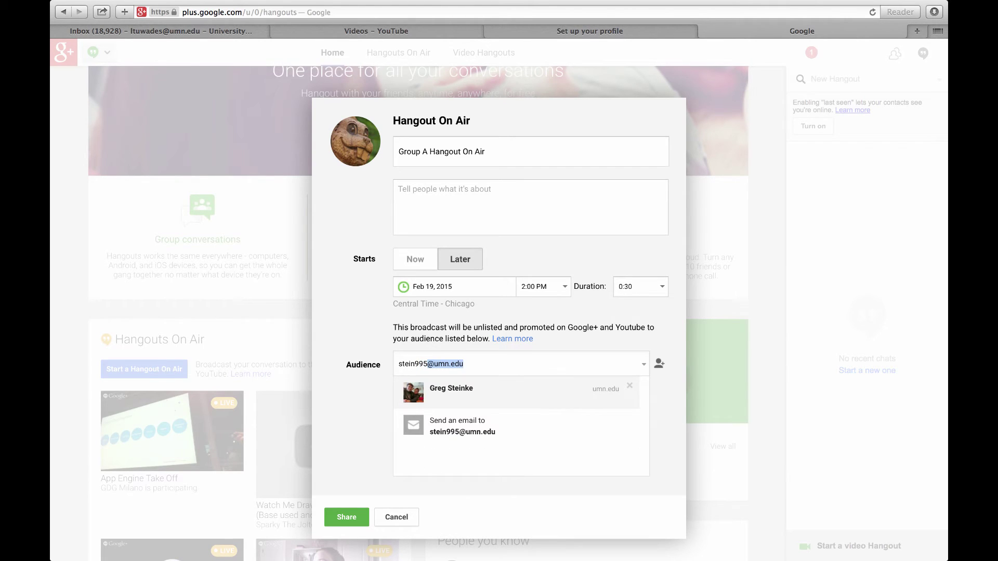
left_click(460, 392)
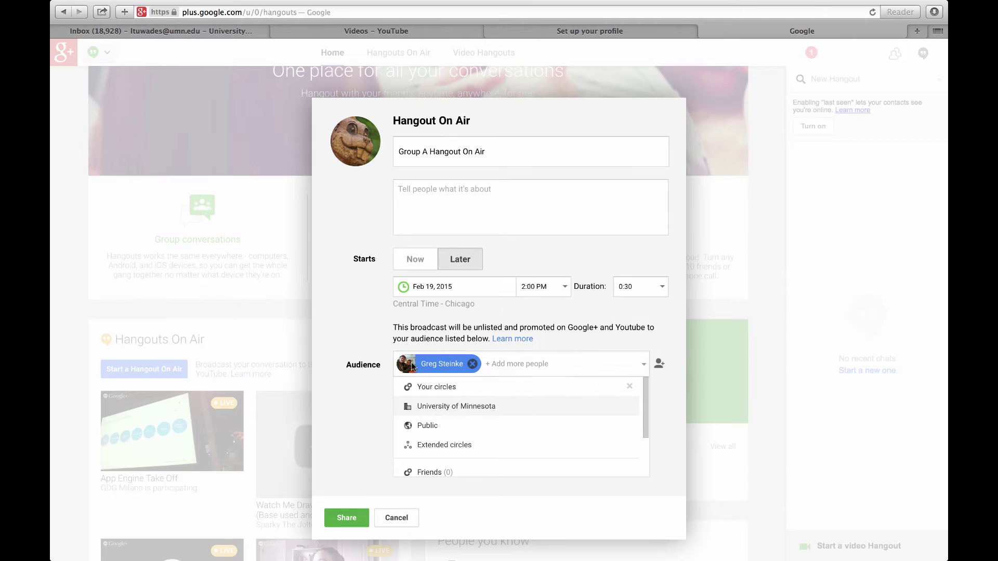
mouse_move(416, 366)
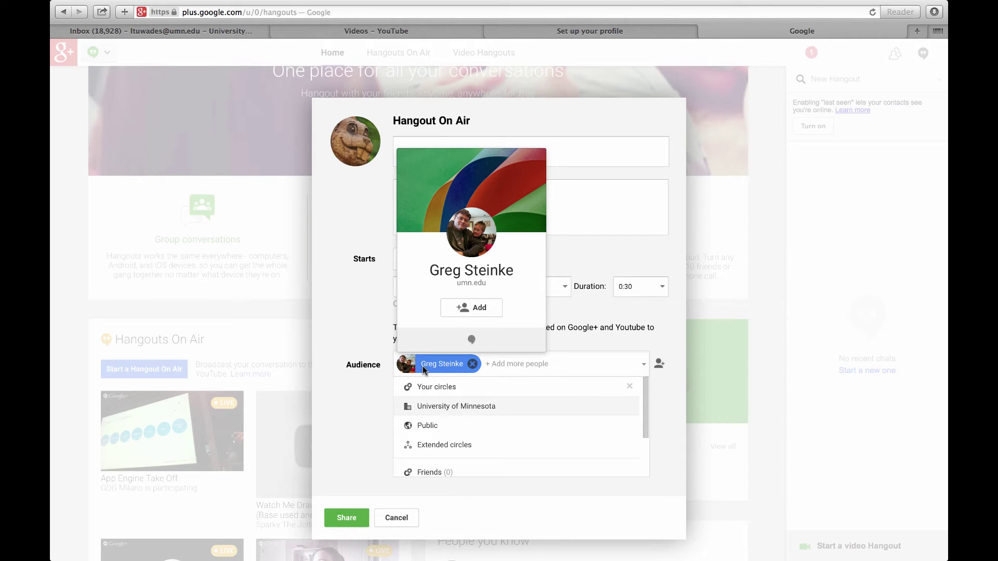
left_click(366, 321)
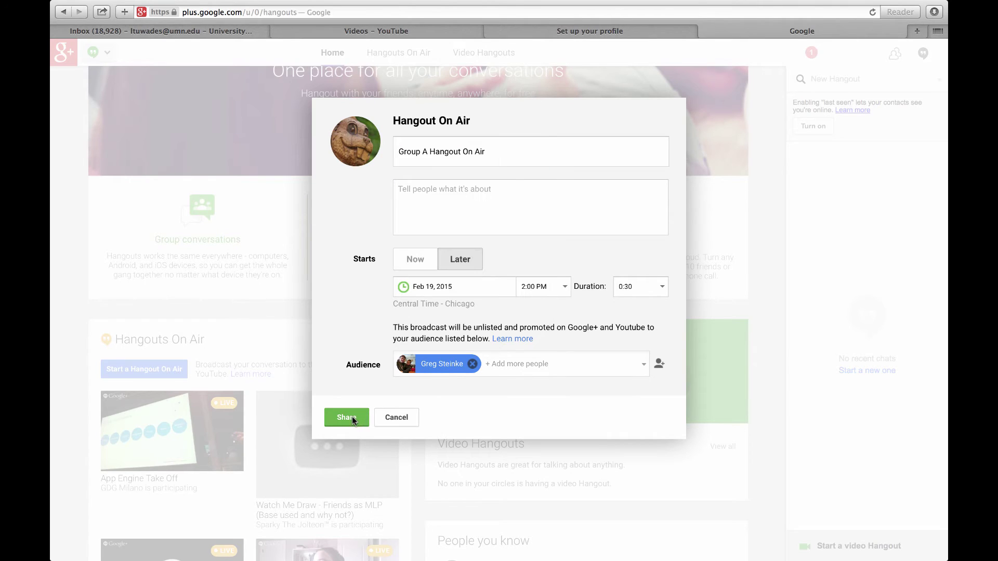
- Try sharing the scheduled event, which brings up the YouTube verification notice
left_click(352, 418)
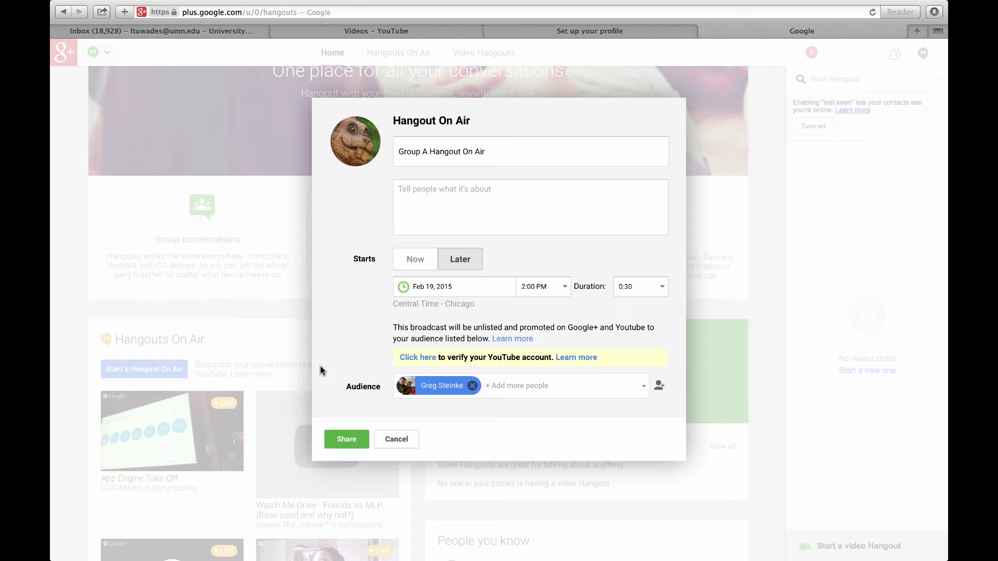
- Start YouTube verification and request a text-message code to the account's phone number
left_click(419, 358)
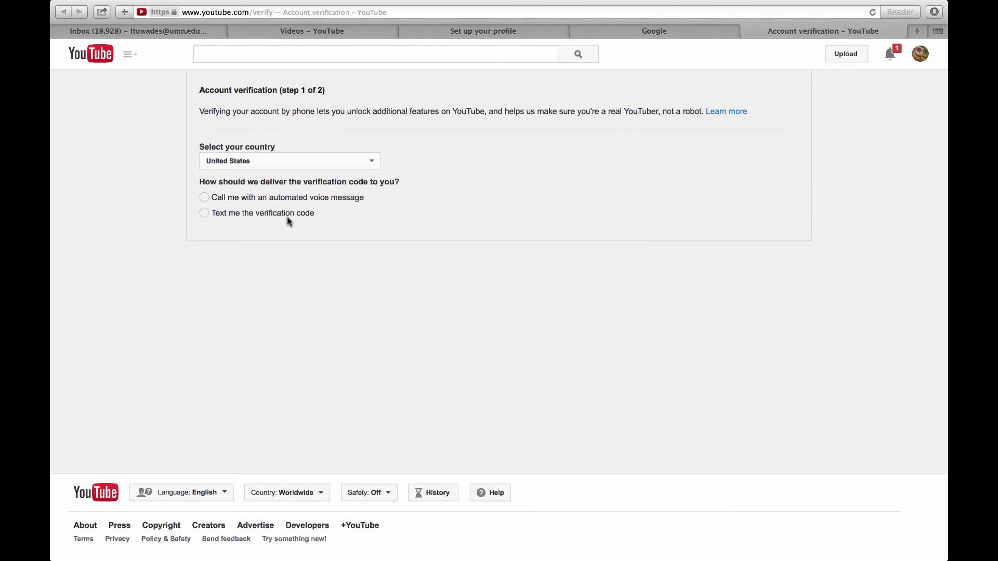
left_click(247, 213)
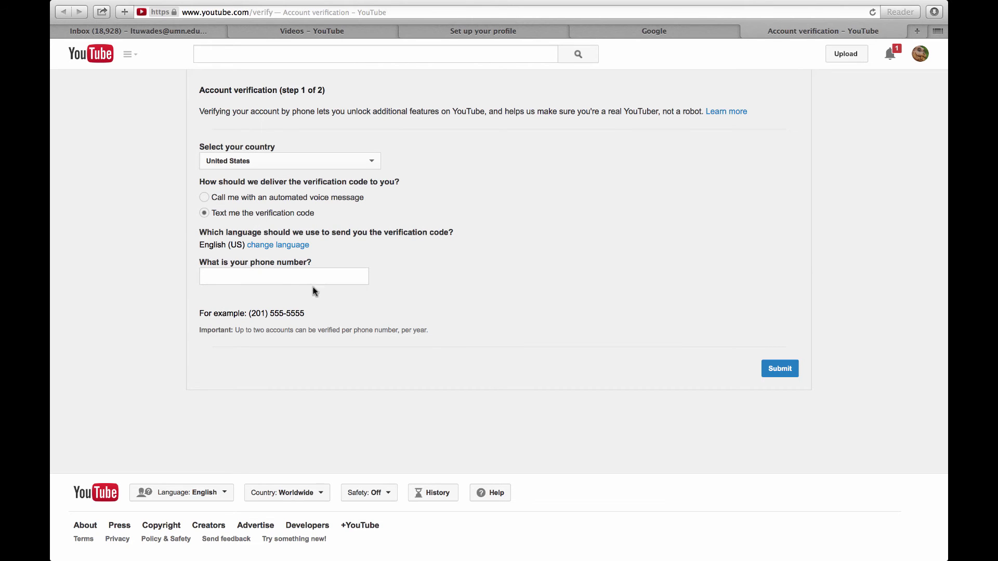
left_click(249, 276)
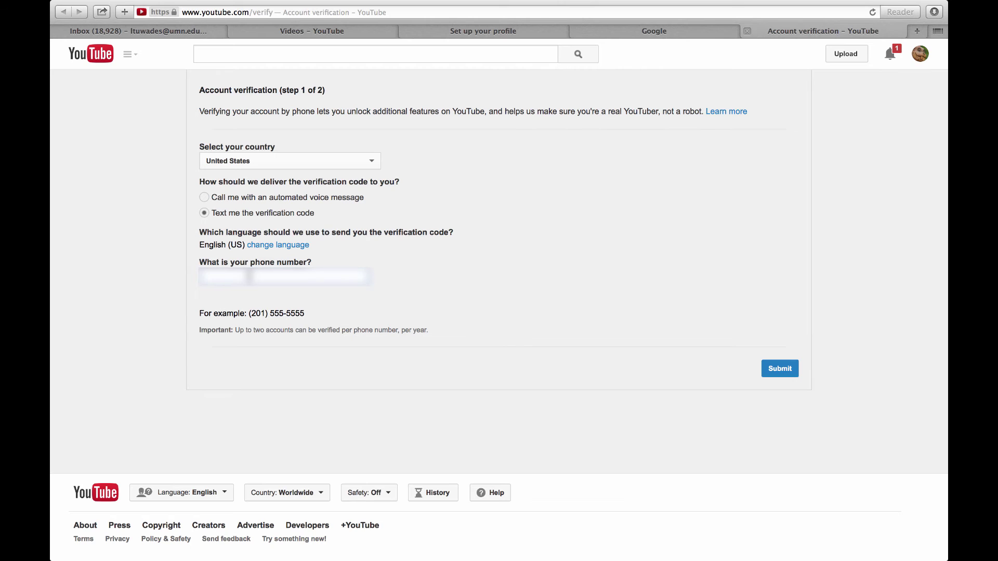
key("ctrl+v")
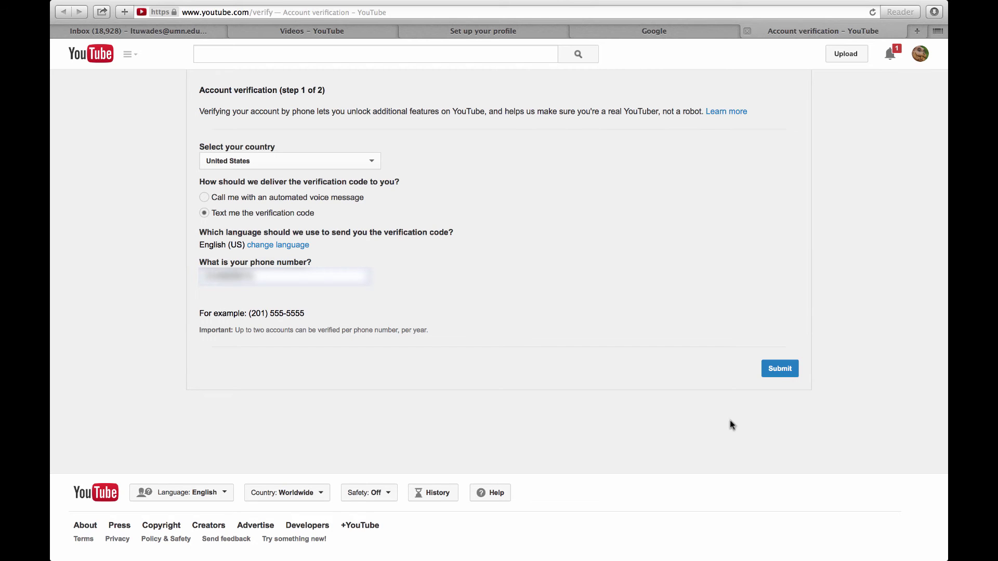
left_click(788, 370)
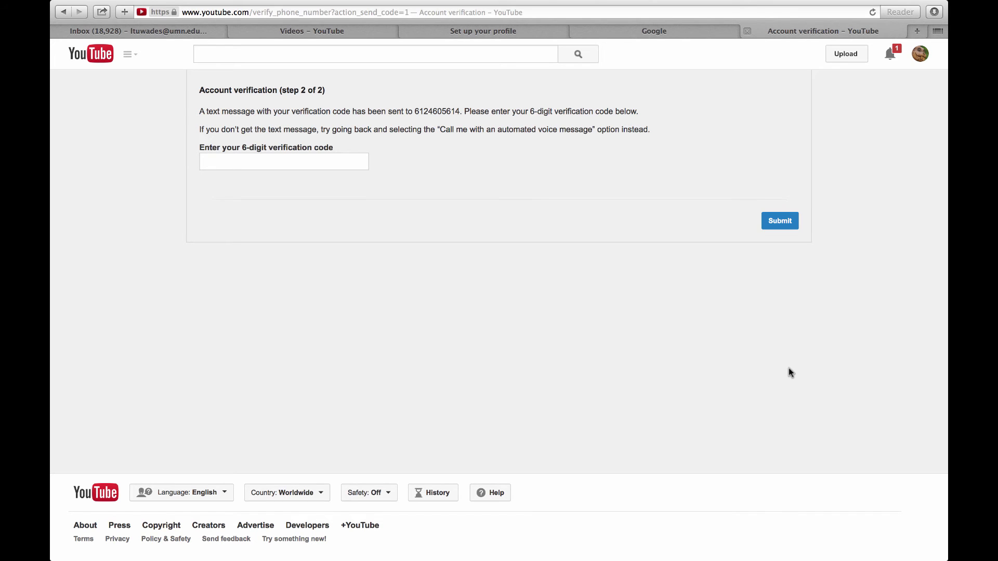
- Submit the received verification code and continue to the channel's Features page
left_click(242, 163)
type("12345")
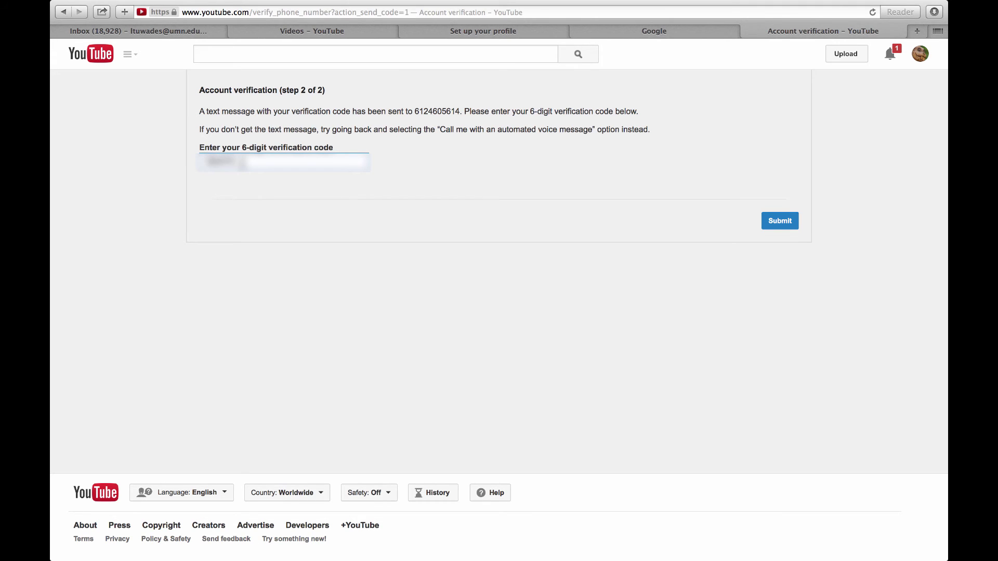
left_click(776, 223)
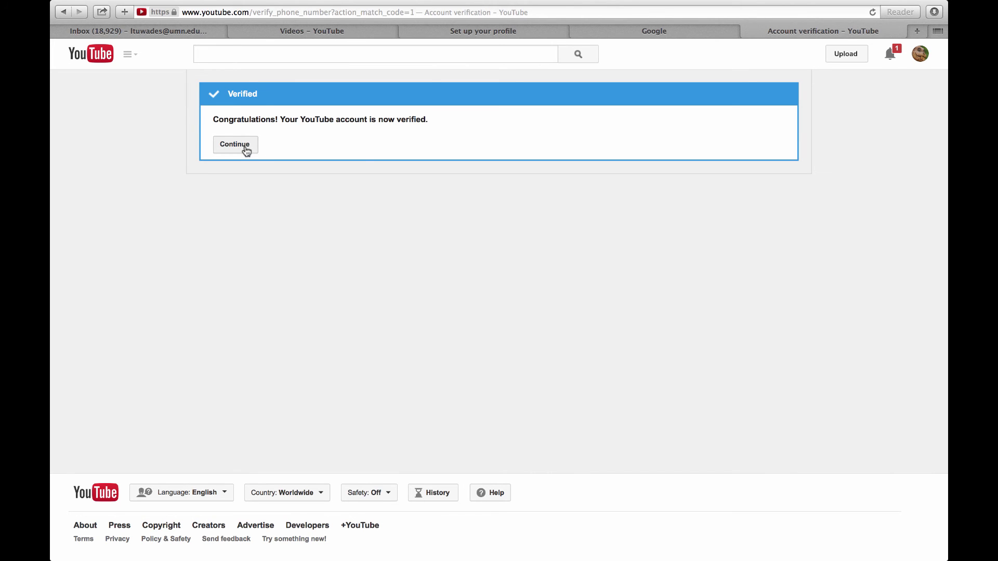
left_click(247, 151)
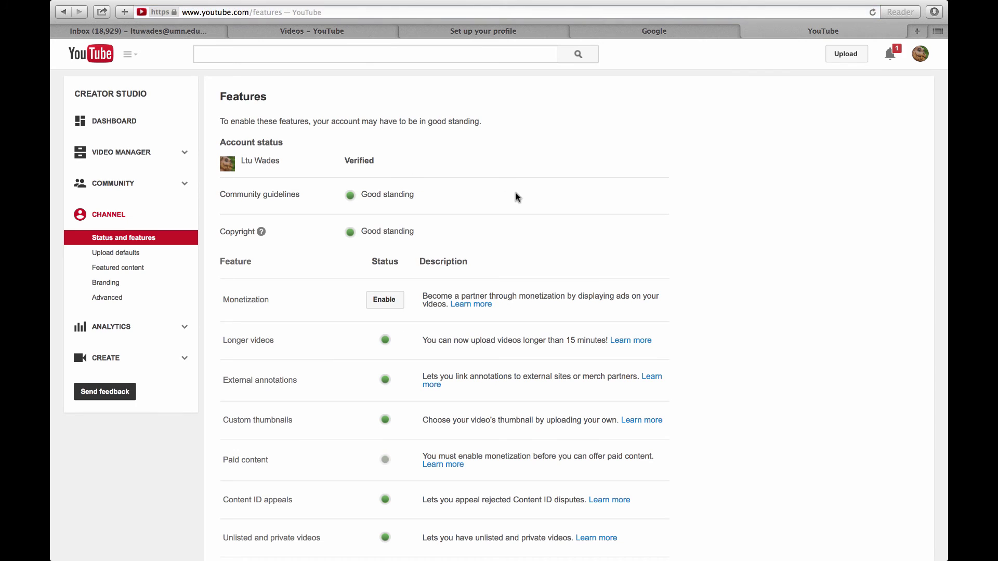
- Choose Enable for Live events on the Features page
scroll(516, 196, "down", 1)
scroll(516, 196, "up", 1)
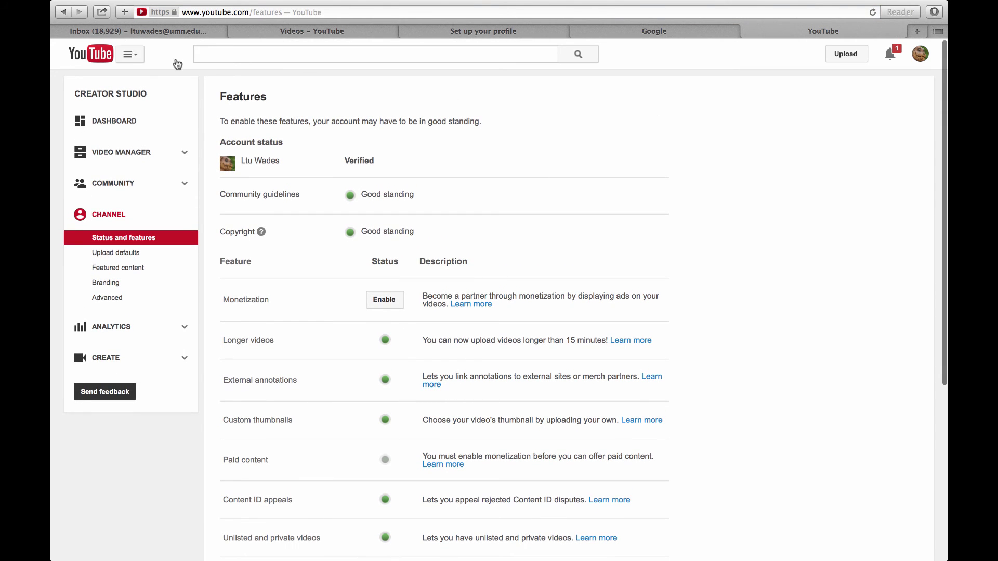
scroll(435, 252, "down", 2)
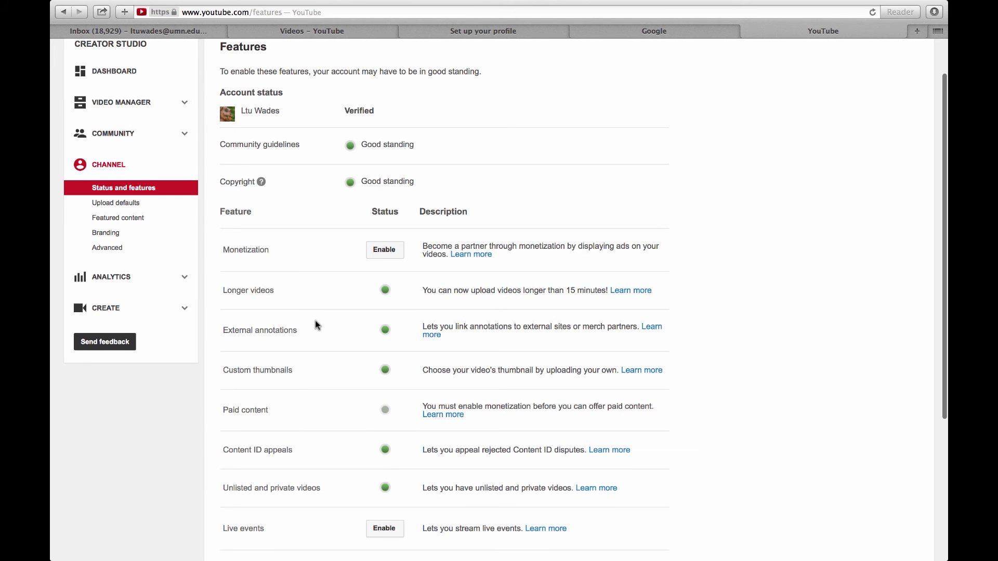
scroll(479, 364, "down", 6)
scroll(479, 364, "down", 1)
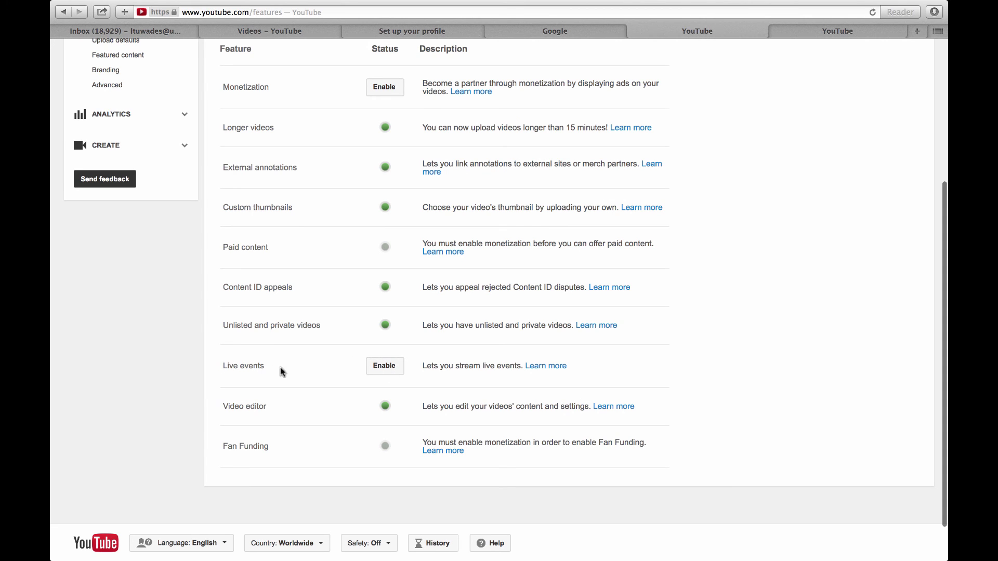
left_click(393, 372)
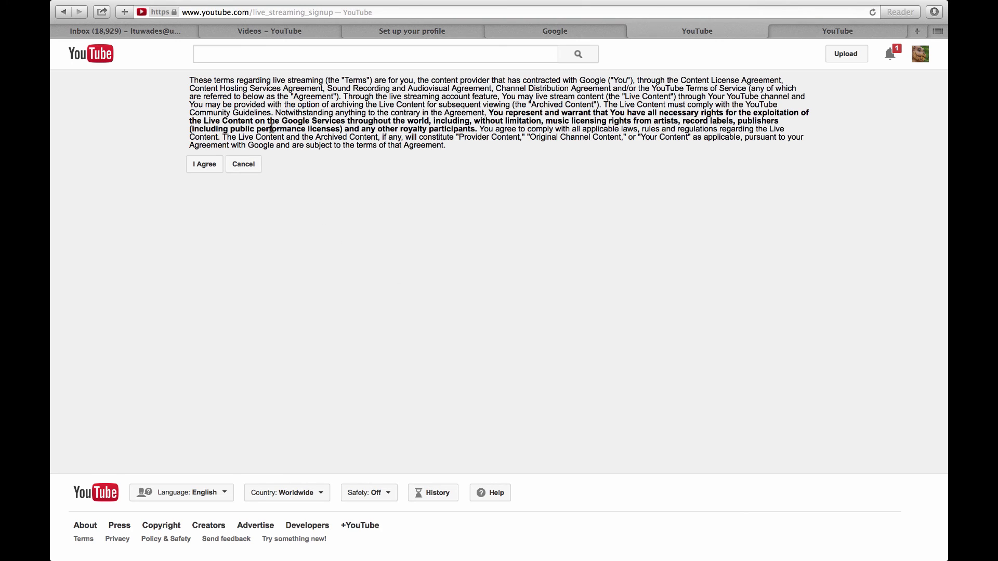
- Agree to the live streaming terms, then share the Group A Hangout On Air event
left_click(201, 167)
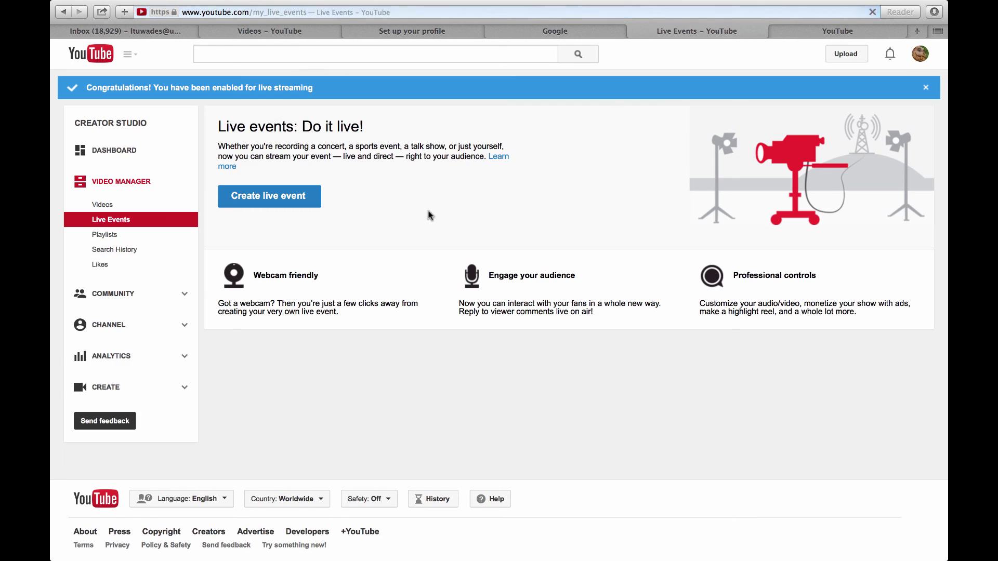
scroll(437, 414, "down", 1)
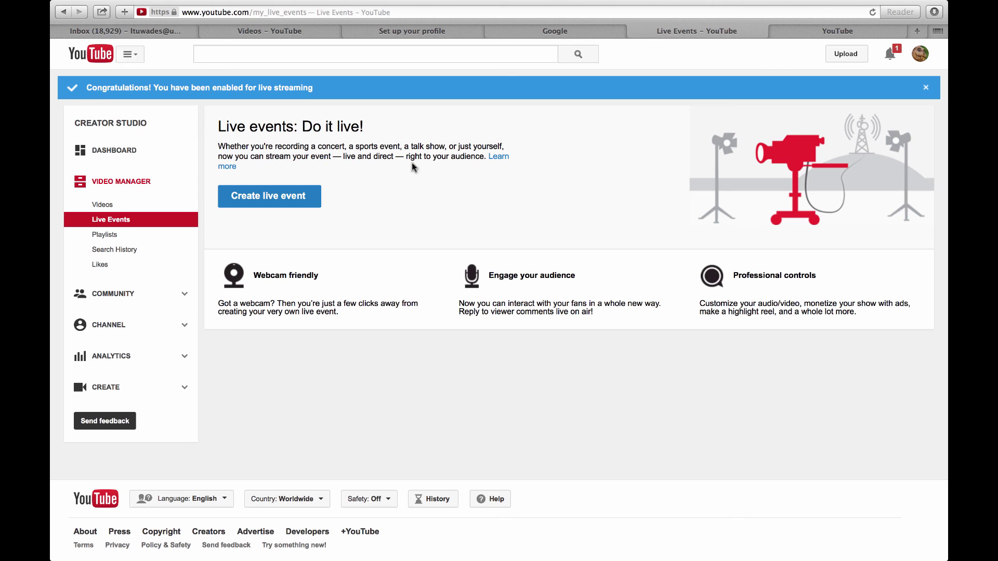
left_click(532, 33)
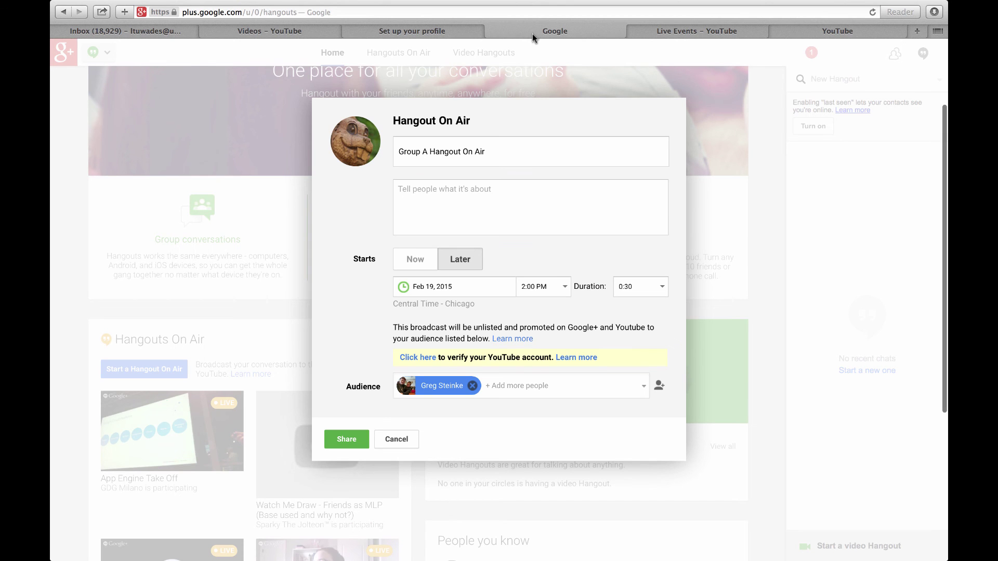
left_click(352, 445)
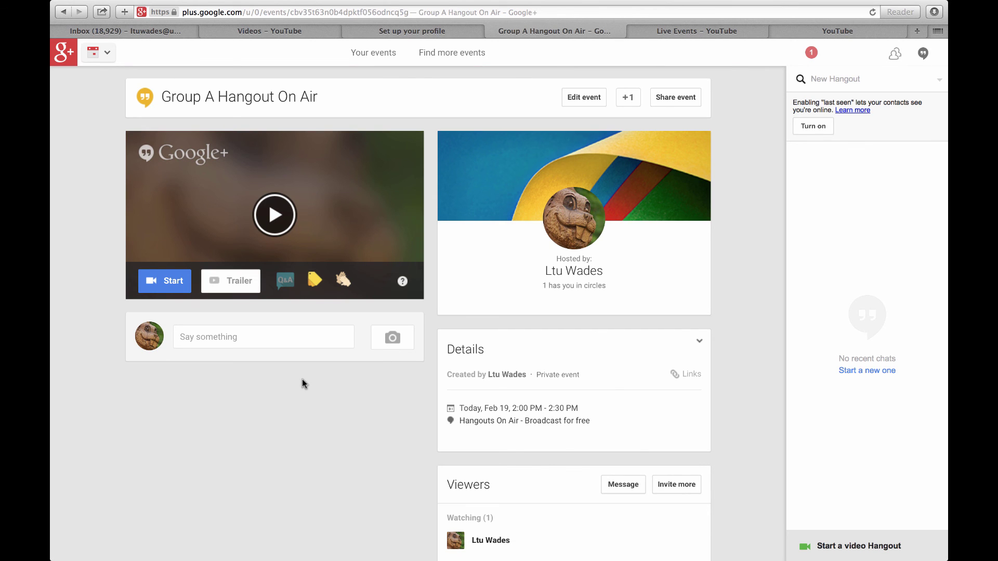